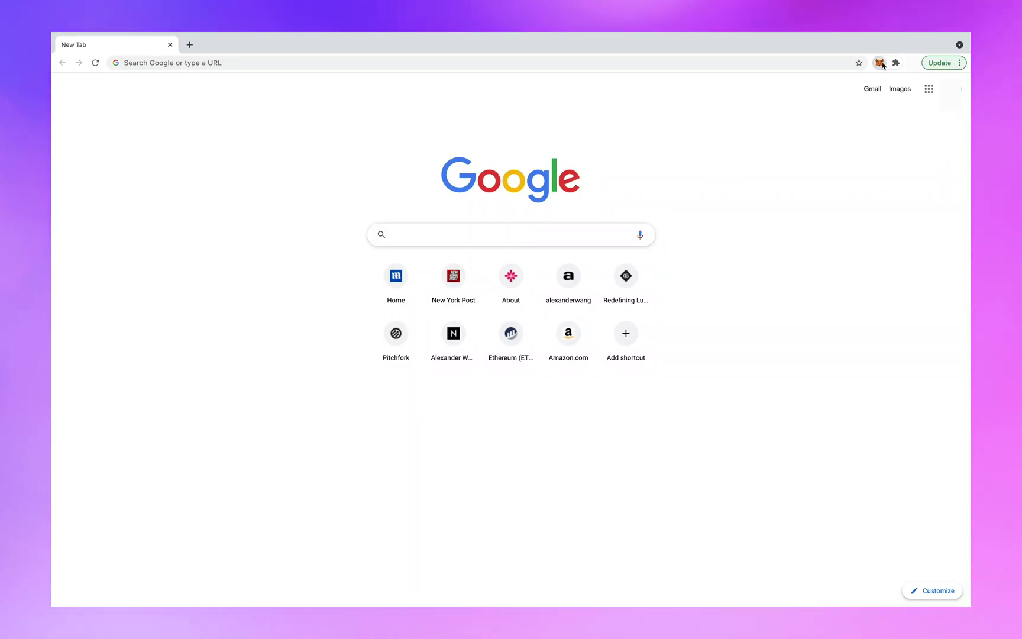
Unlock MetaMask with the wallet password and dismiss the What's new notice.
left_click(880, 64)
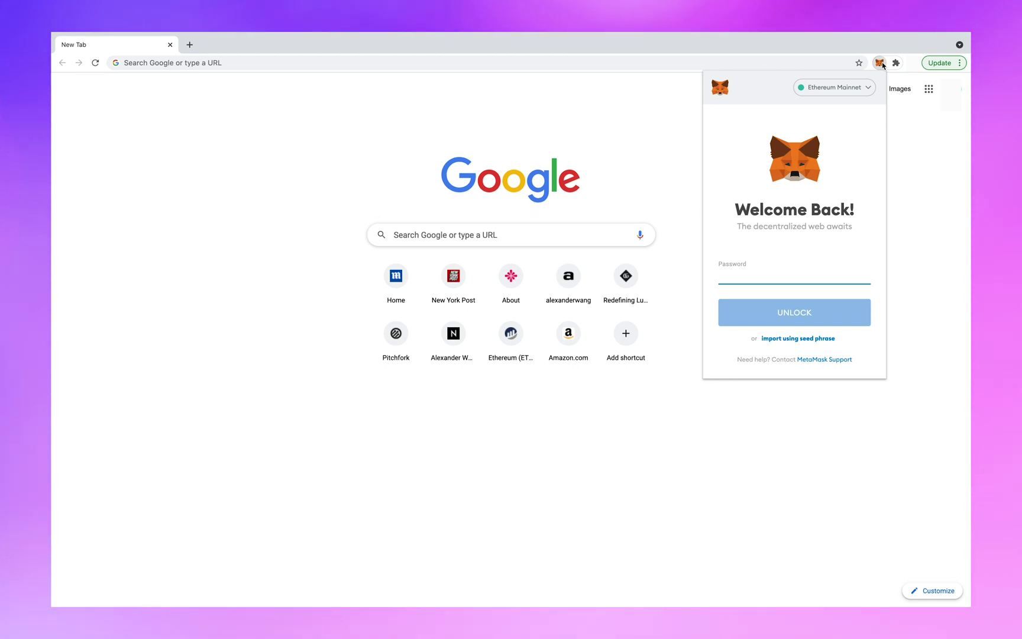
type("•••")
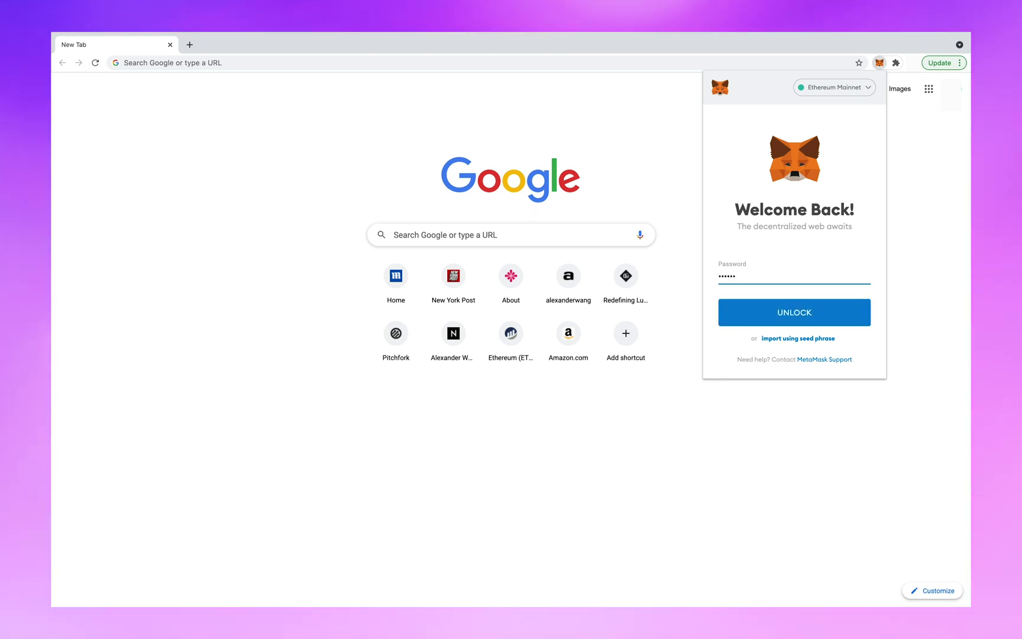
type("••••••••••••")
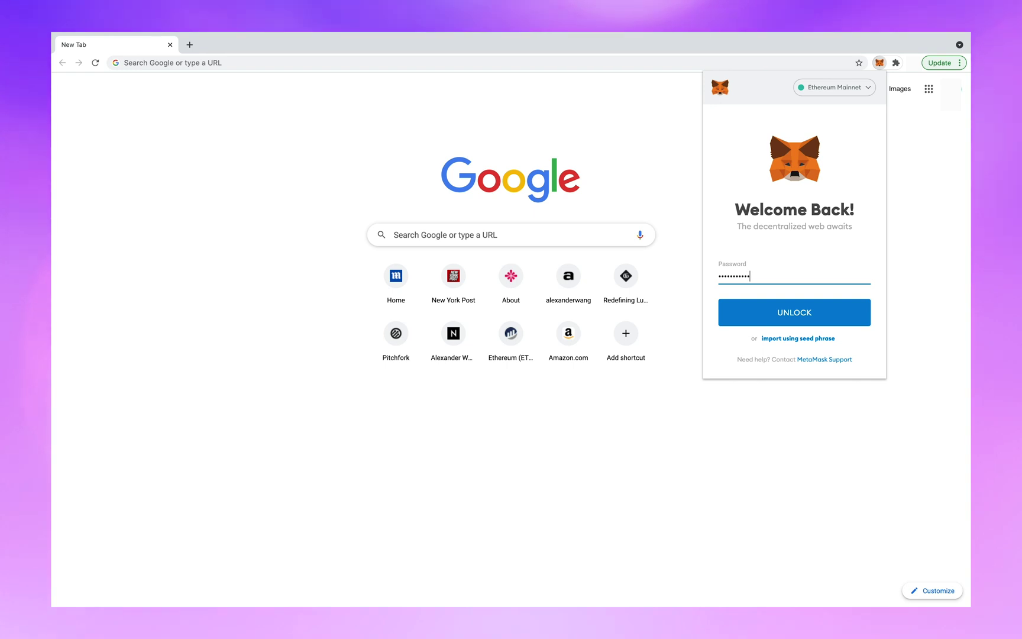
type("••••••")
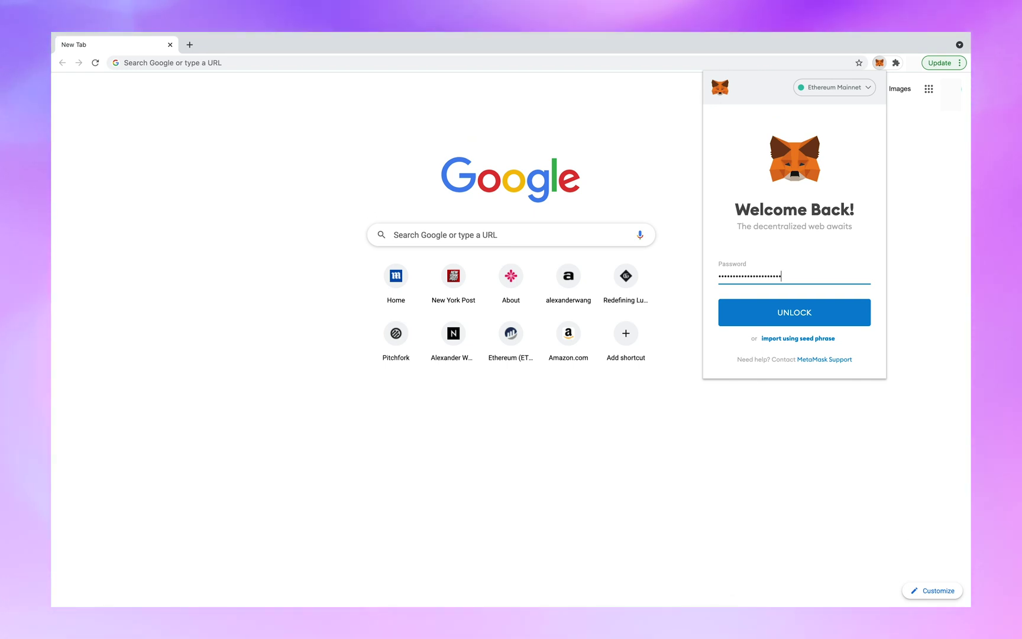
type("•••")
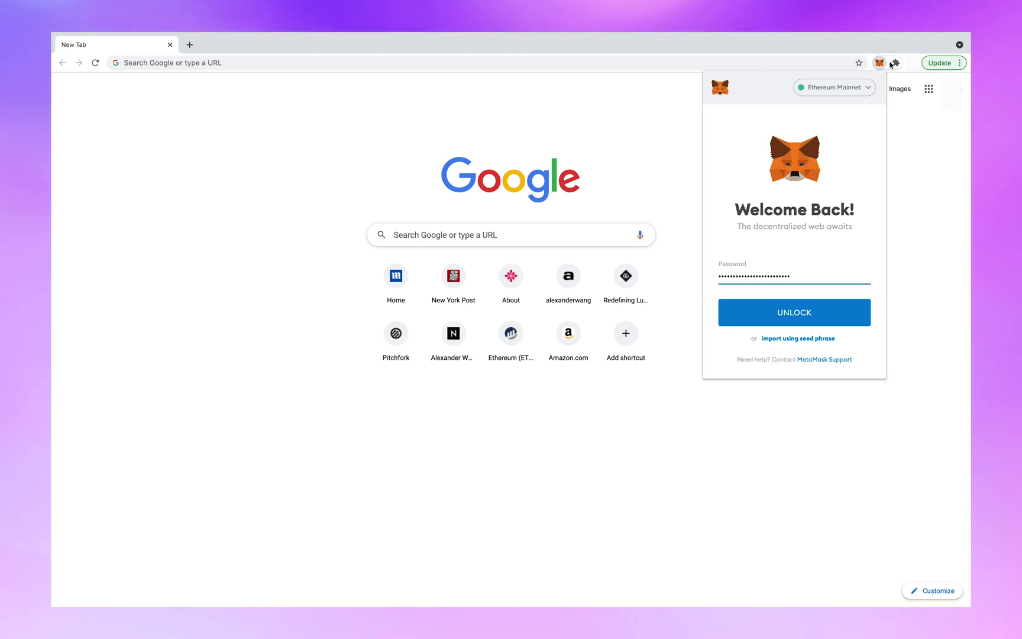
left_click(820, 313)
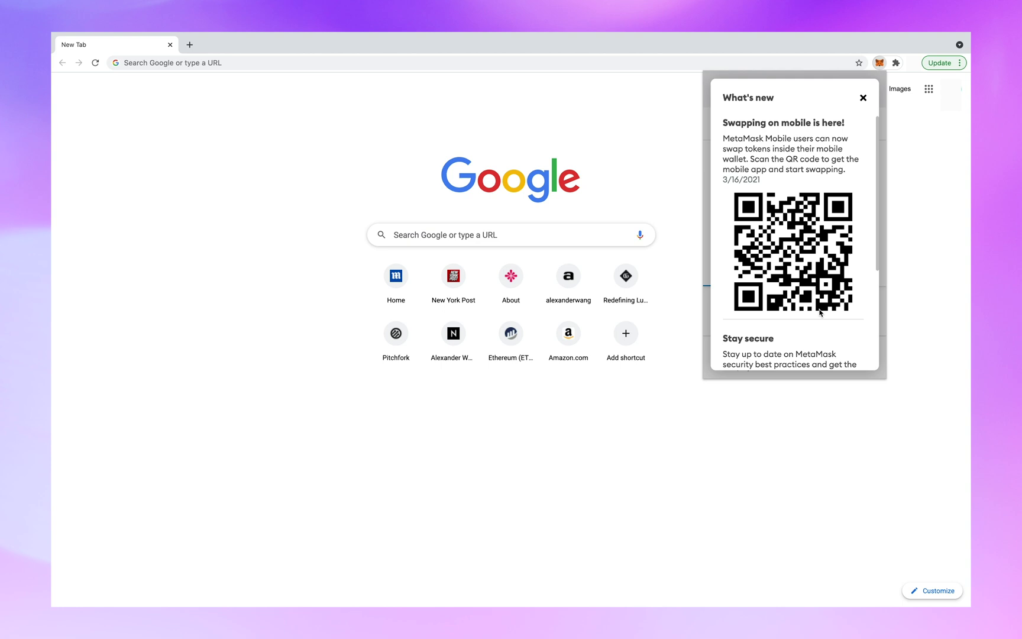
left_click(864, 99)
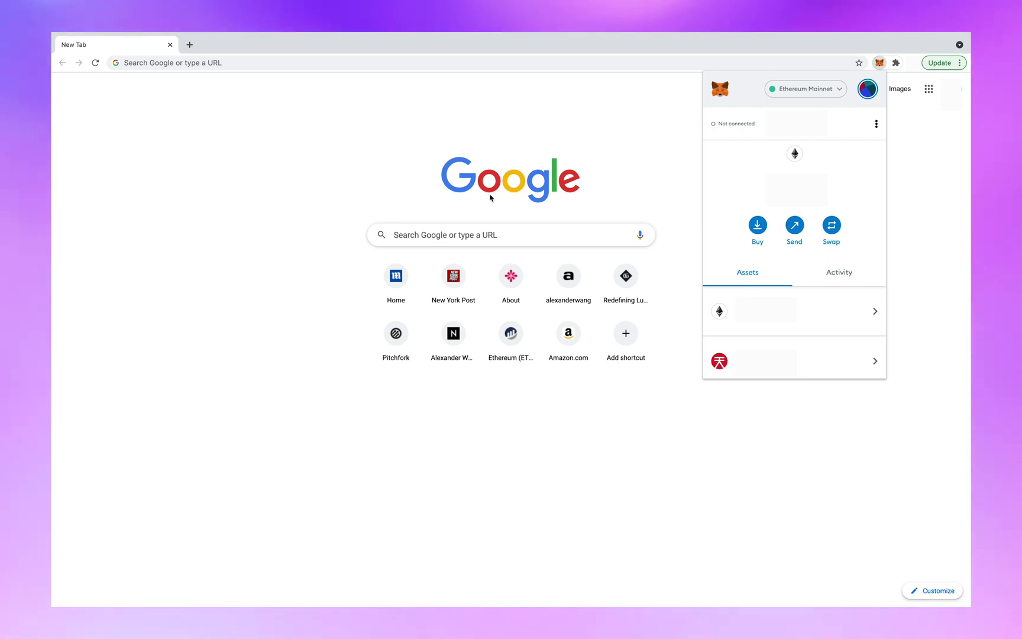
Search Google for 'polkadot js apps plug-in'.
left_click(469, 235)
type("polka")
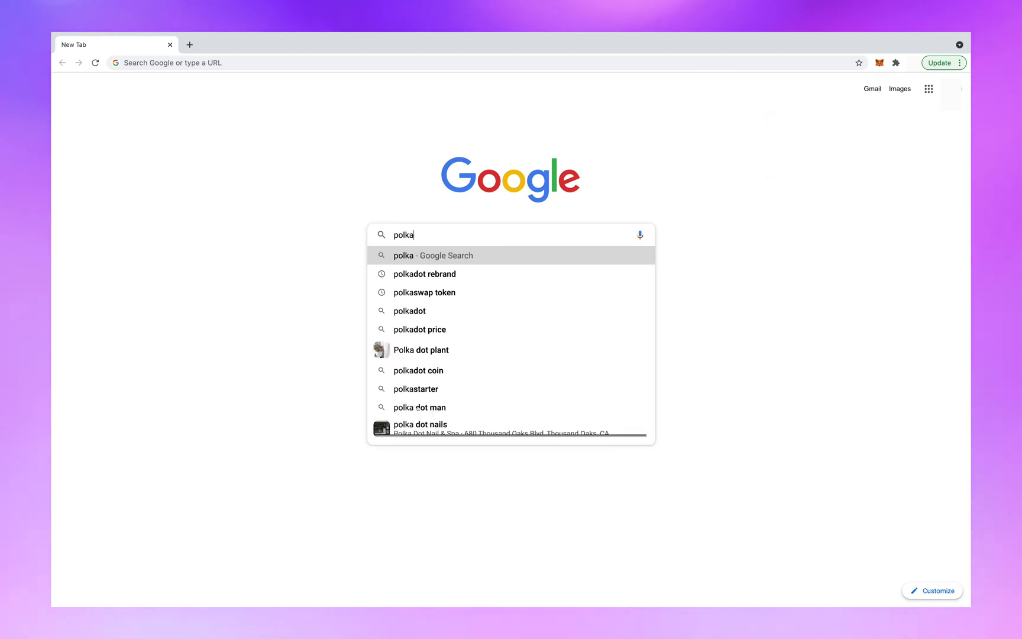
type("dot js apps plug-in")
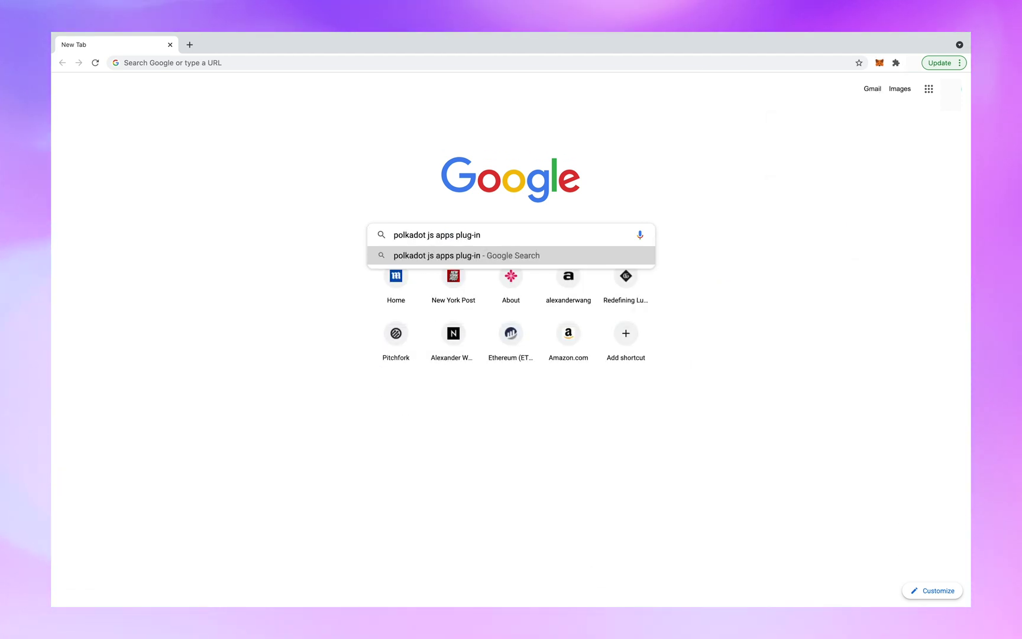
key("Return")
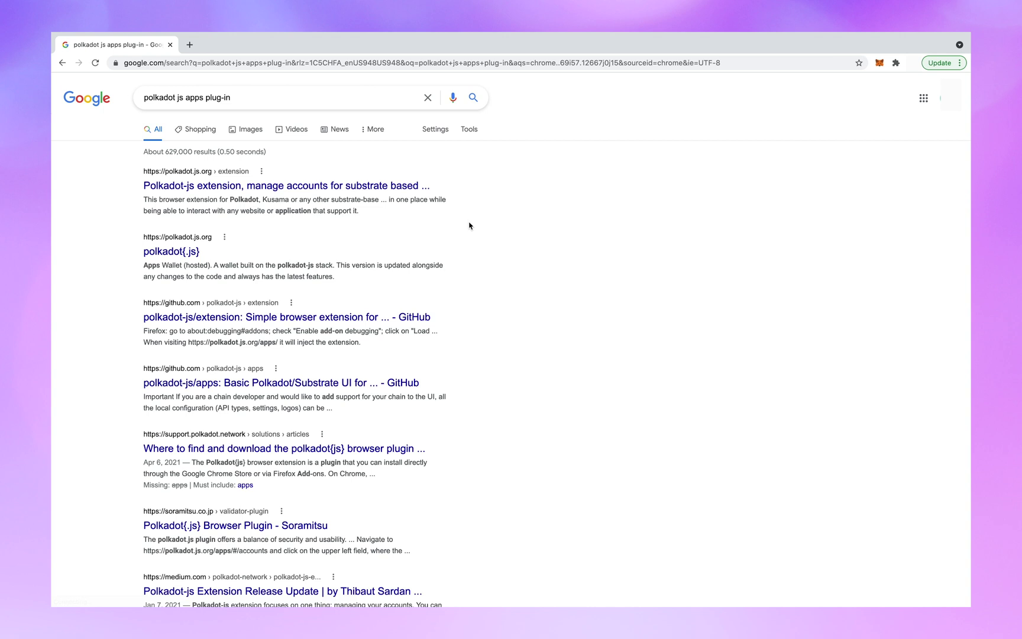
Add the polkadot{.js} extension to Chrome from its Web Store listing and check the Extensions menu.
left_click(343, 186)
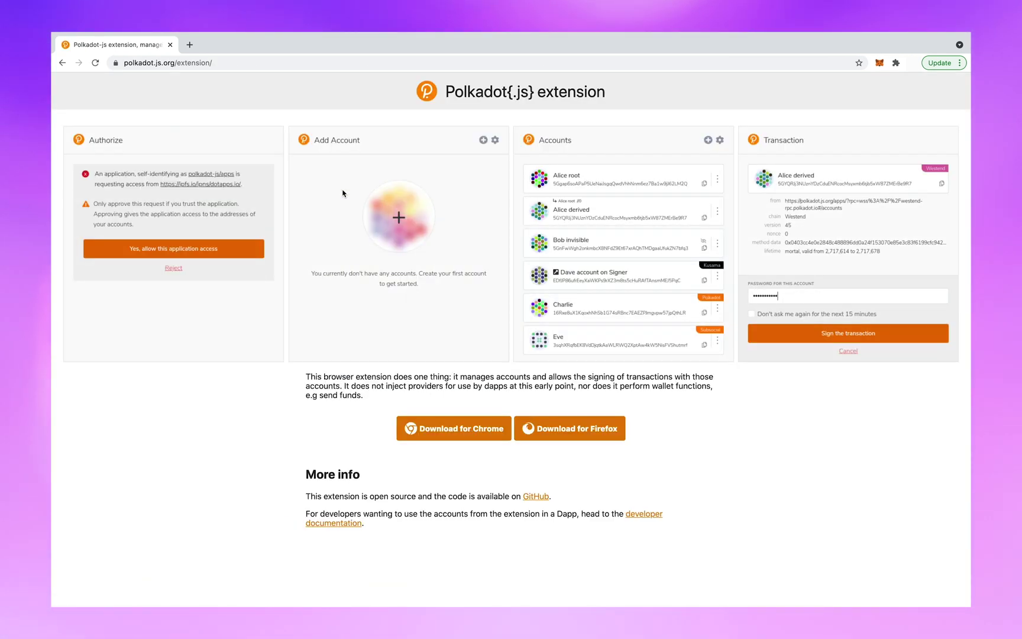
left_click(467, 432)
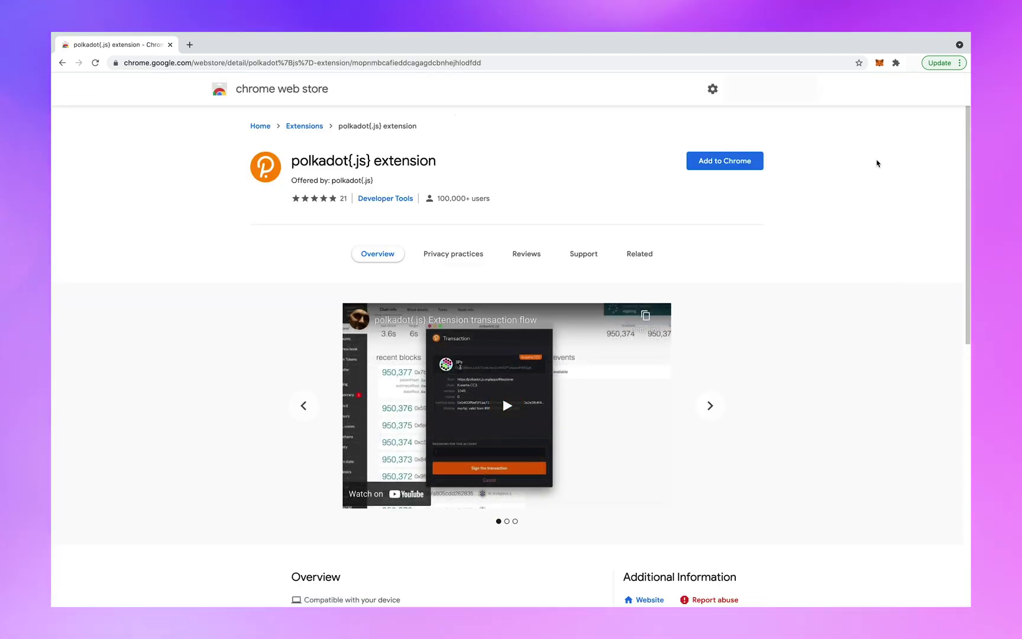
left_click(742, 165)
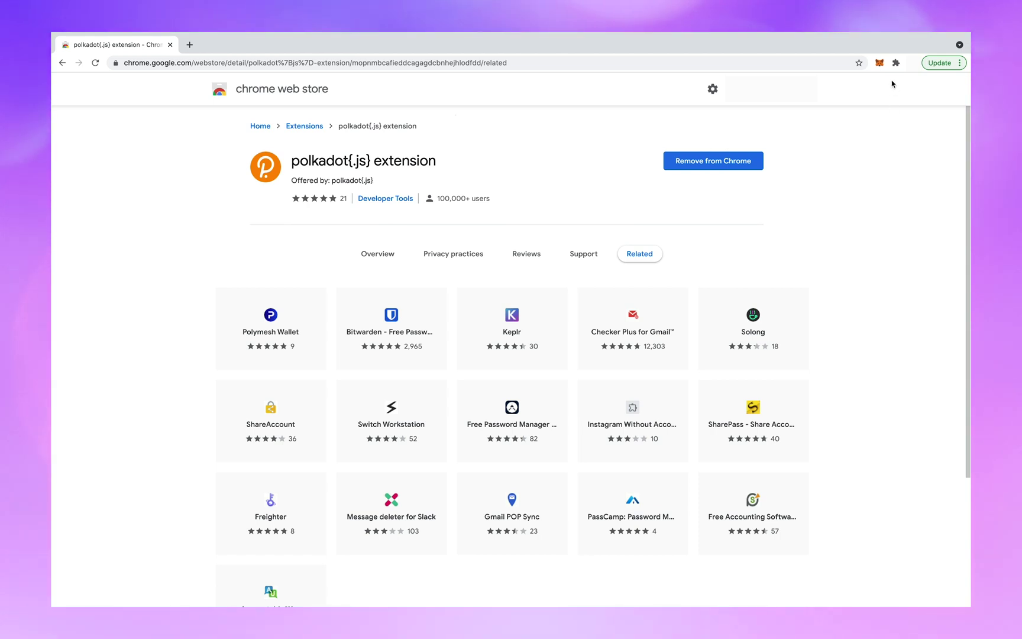
left_click(896, 63)
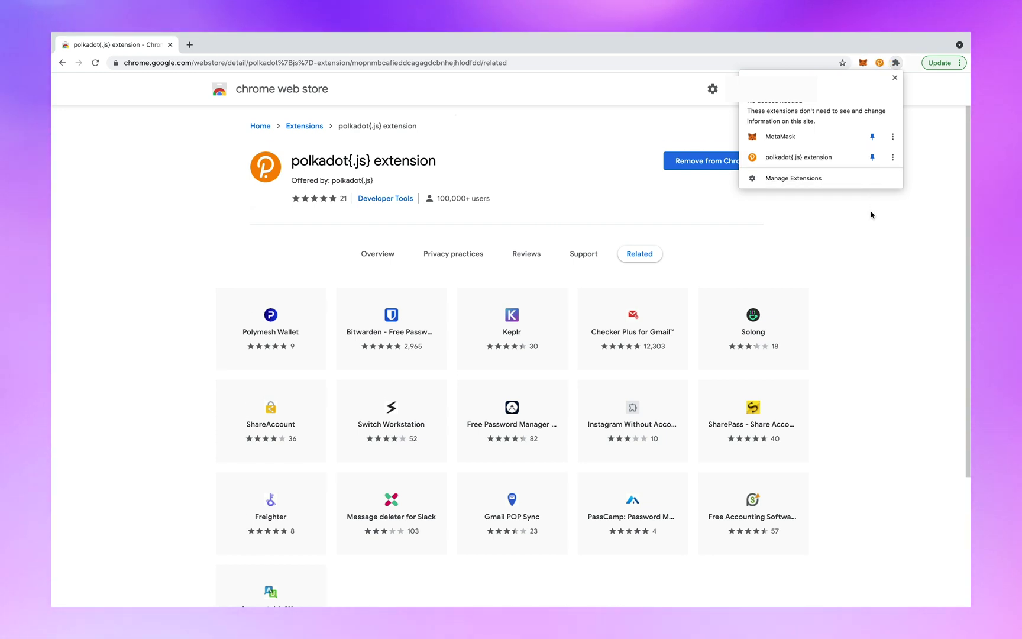
left_click(894, 79)
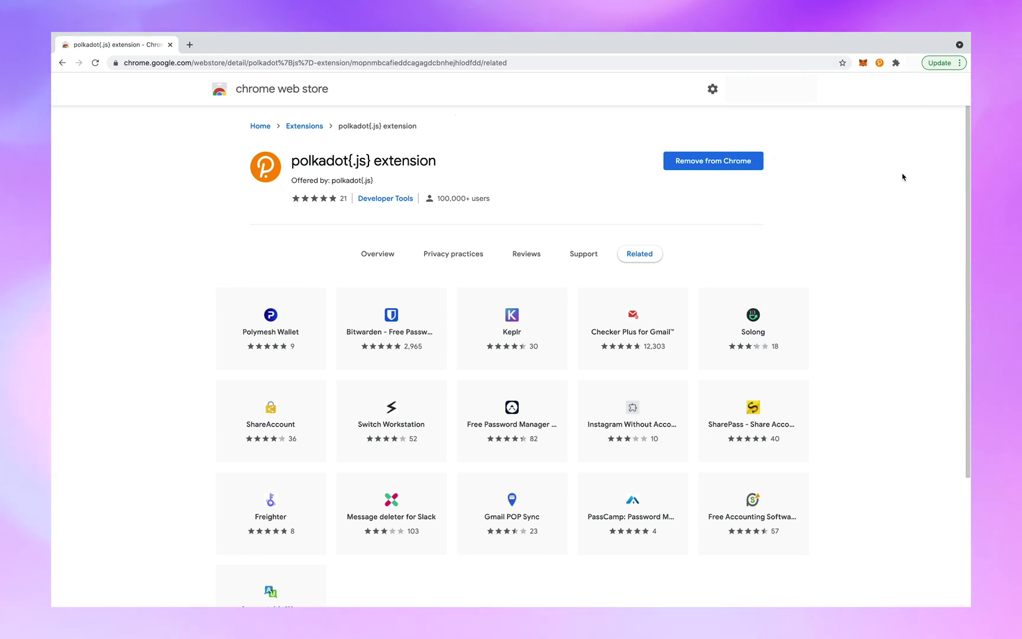
Accept the polkadot{.js} privacy notes, start a new account and mark its 12-word seed as saved.
left_click(879, 64)
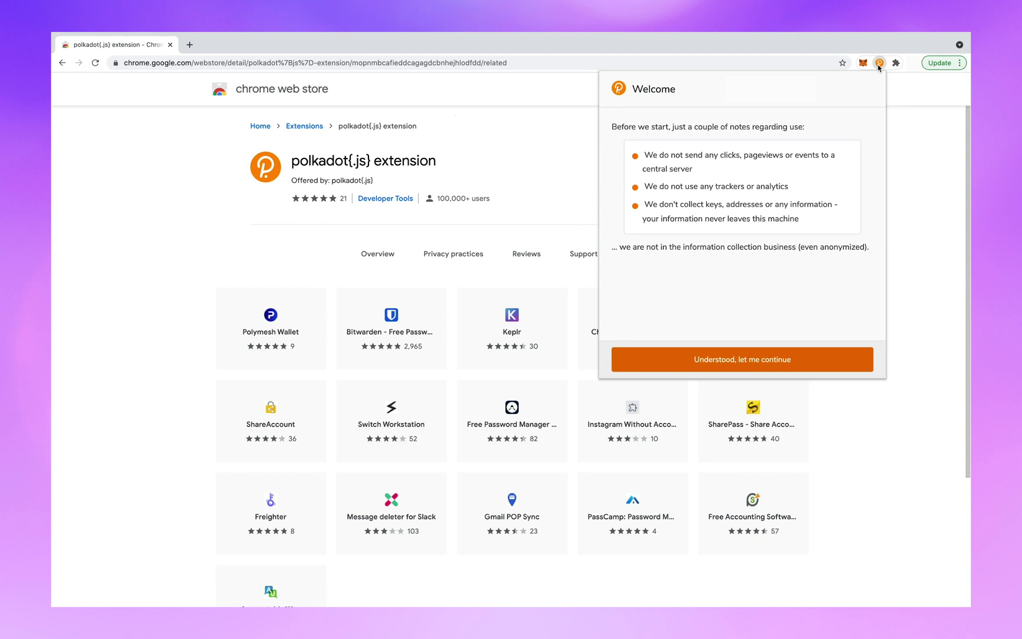
left_click(761, 361)
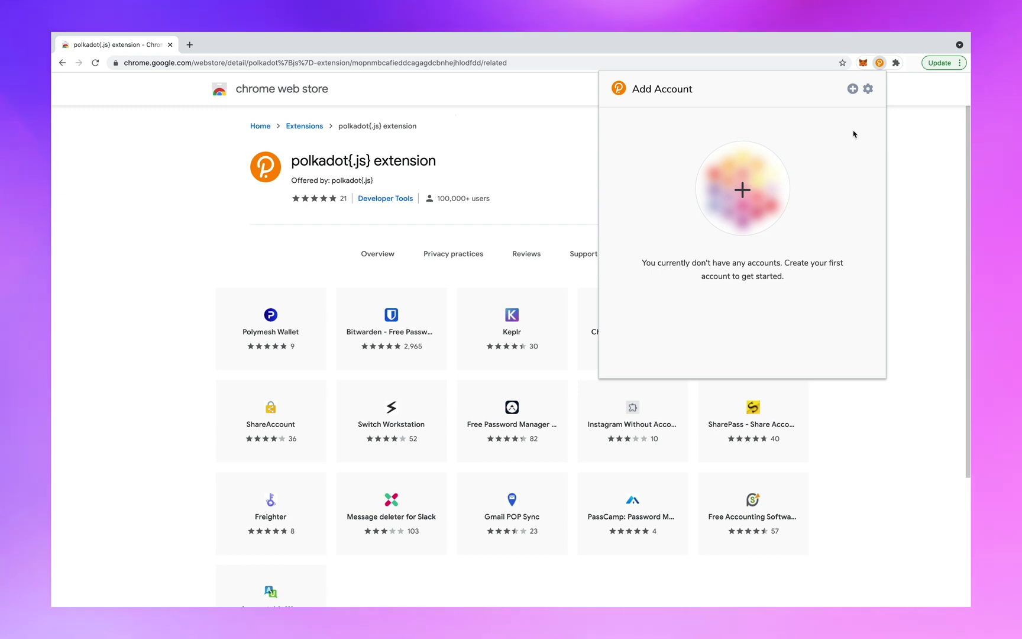
left_click(854, 90)
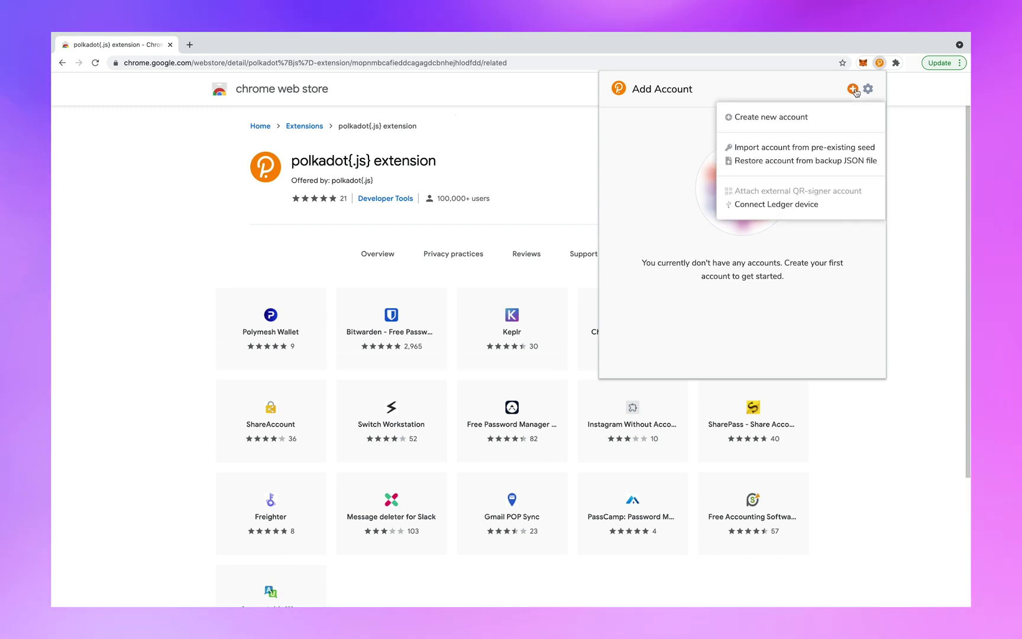
left_click(788, 117)
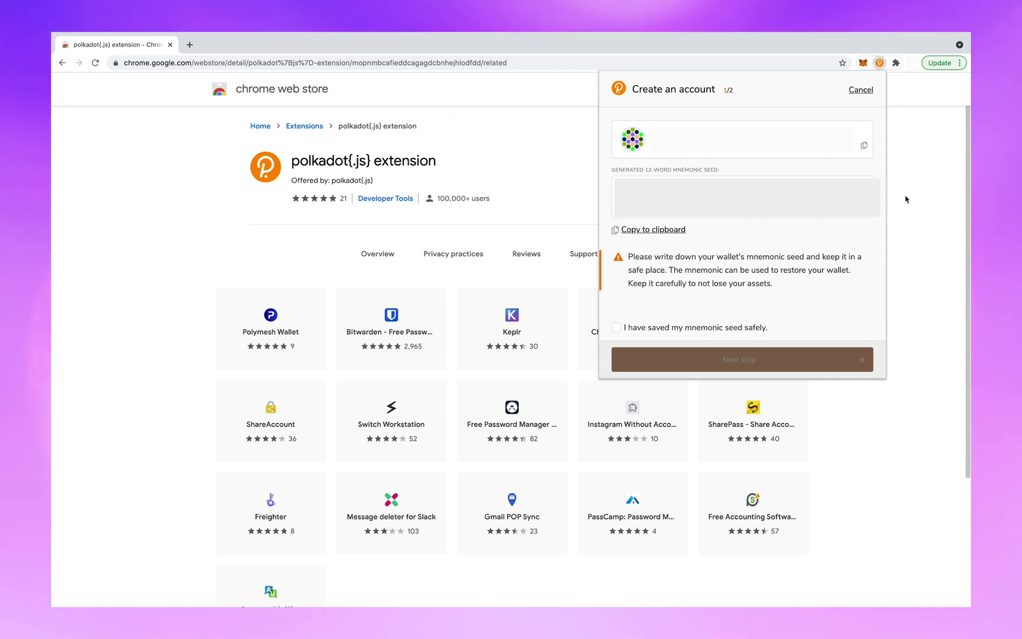
left_click(616, 327)
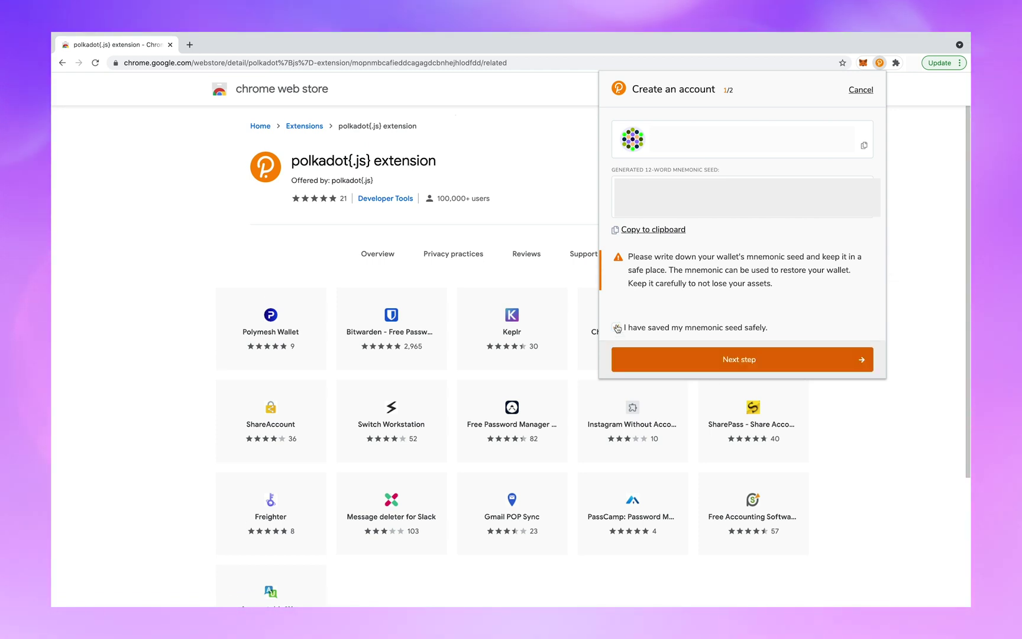
left_click(802, 359)
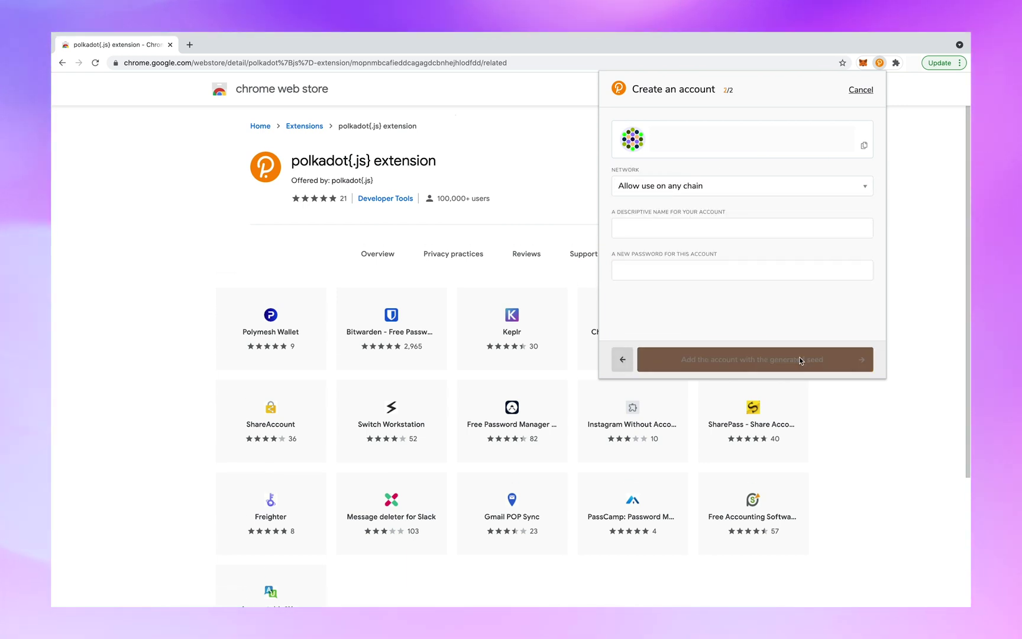
Name the new account, enter and repeat its password, and add it with the generated seed.
type(".")
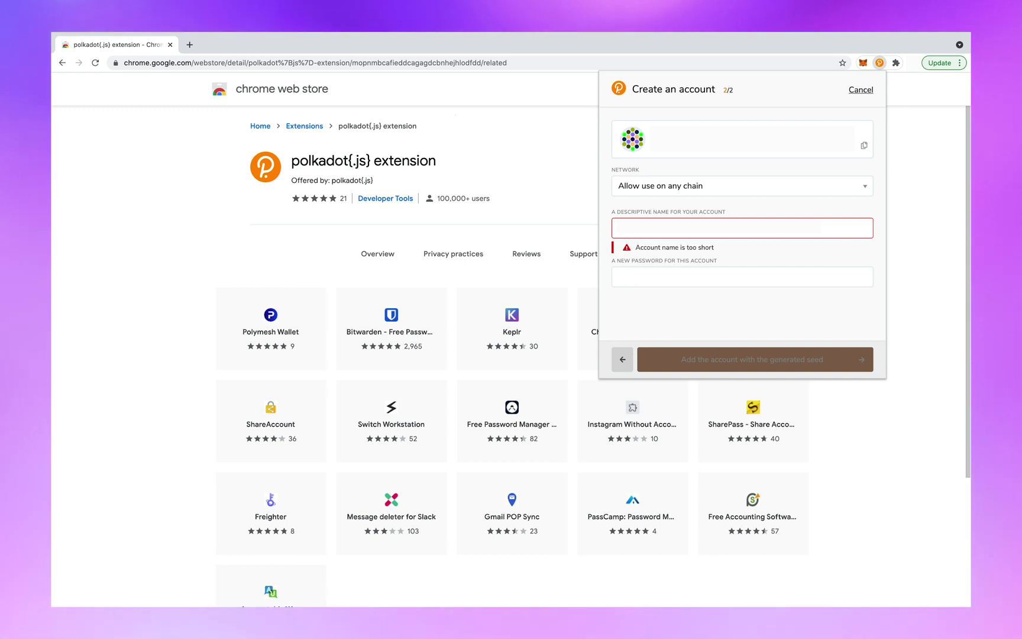
type("a")
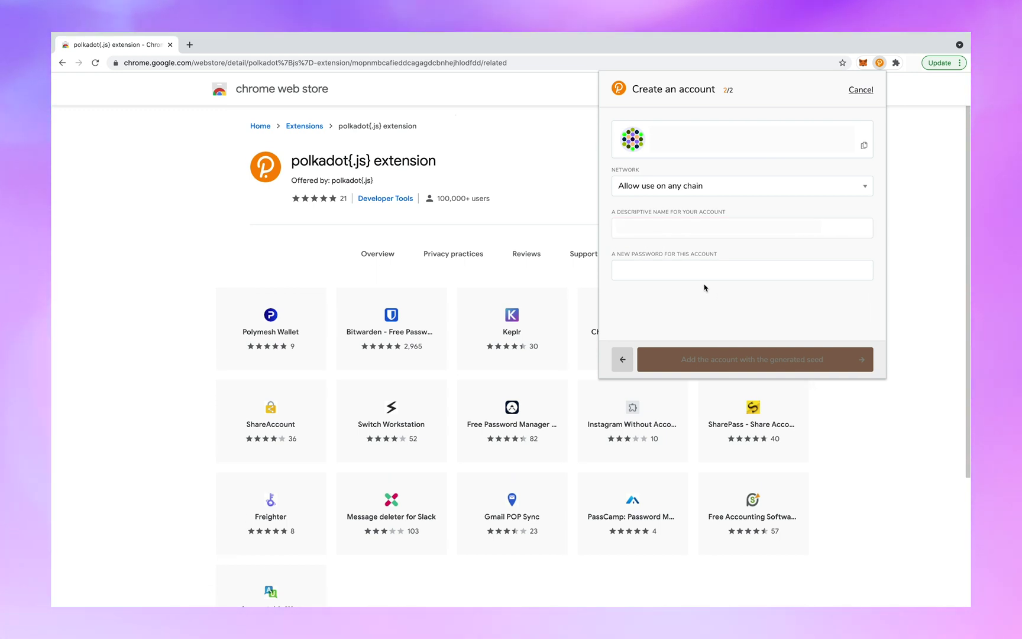
left_click(695, 269)
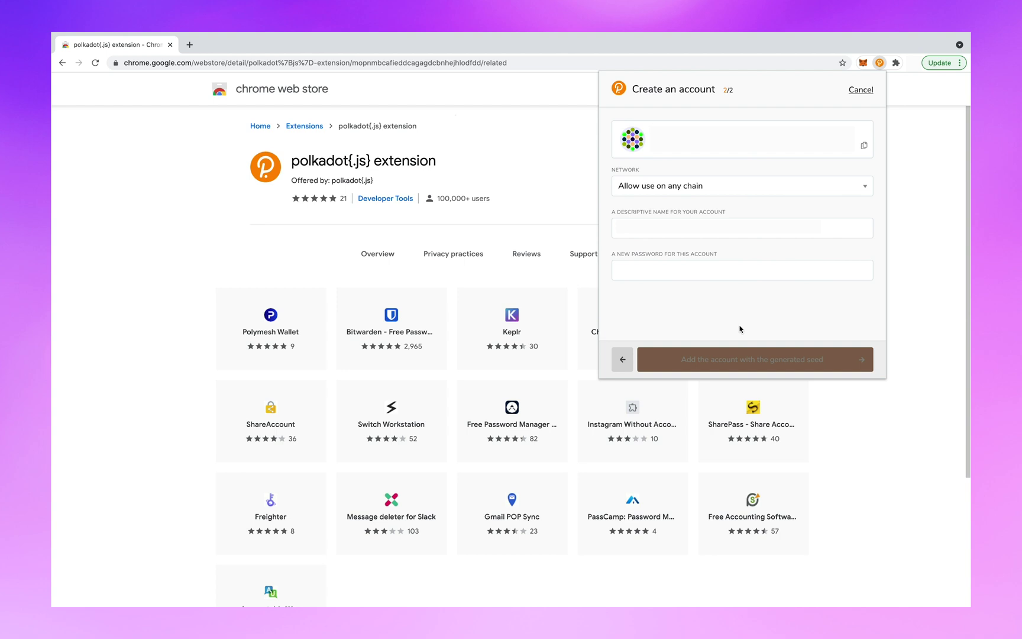
key("super+v")
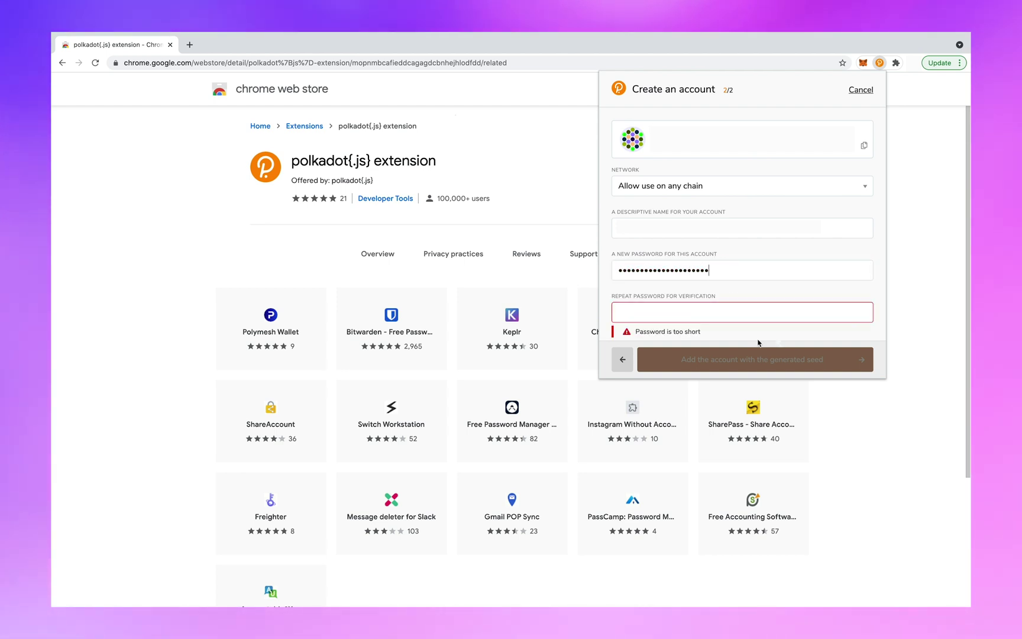
key("super+v")
left_click(766, 360)
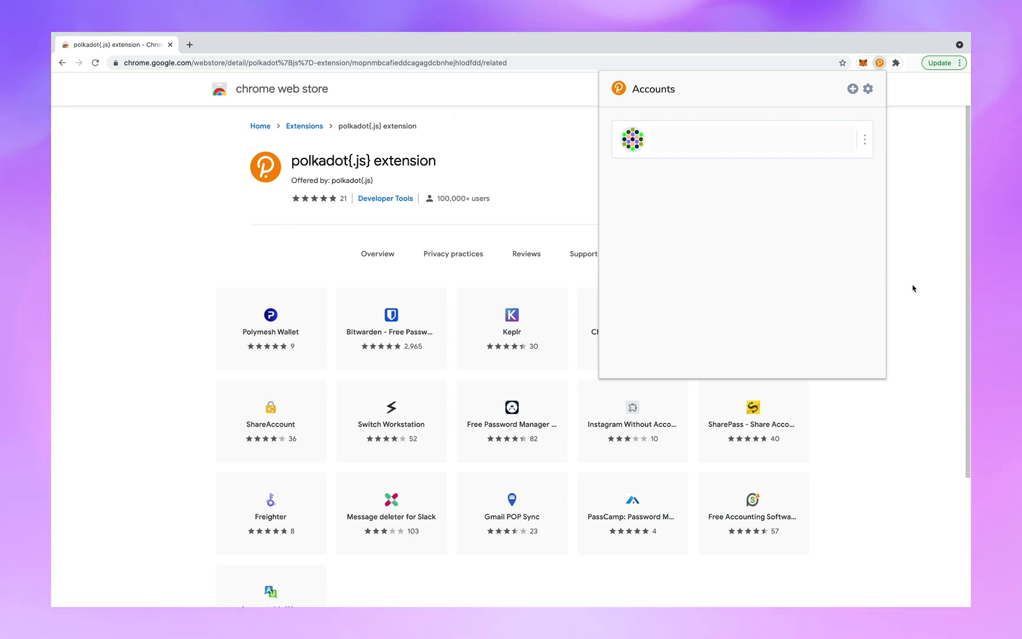
left_click(880, 64)
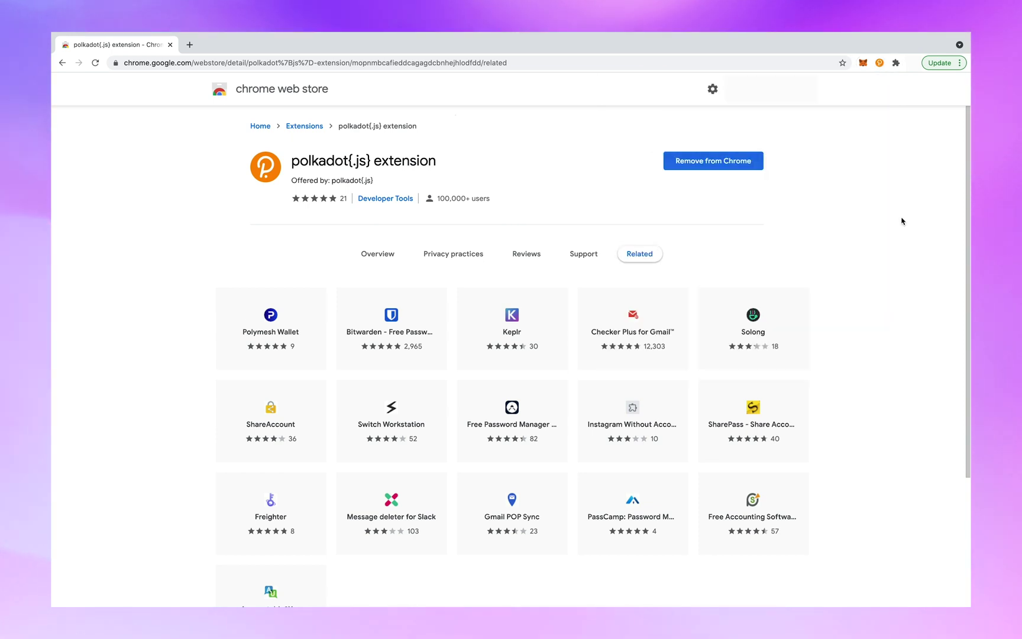
Load polkaswap.io, allow polkadot{.js} access, and connect the new SORA account.
left_click(529, 63)
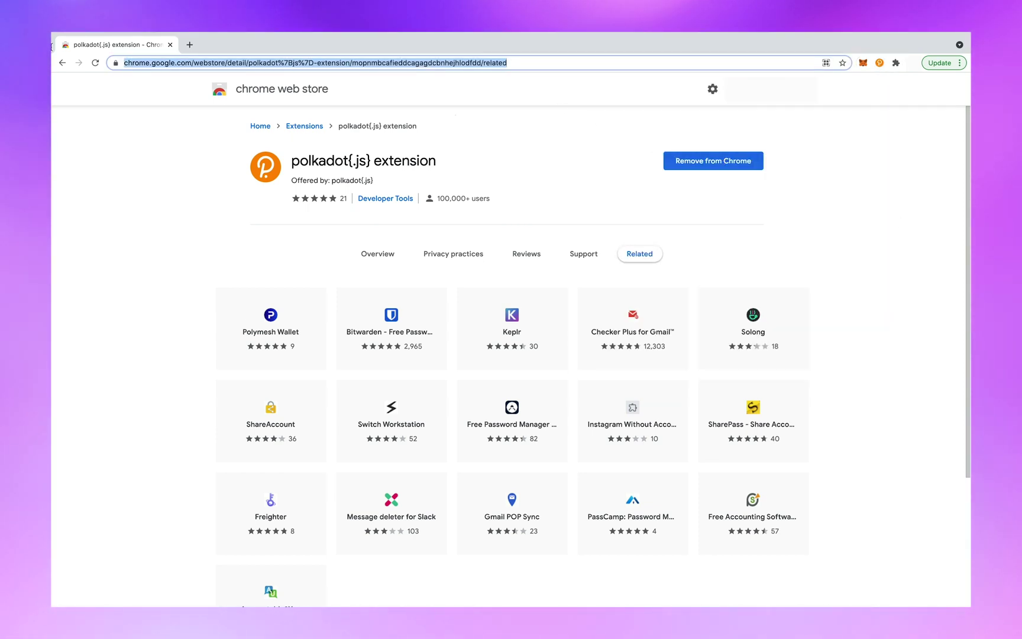
type("polk")
key("Return")
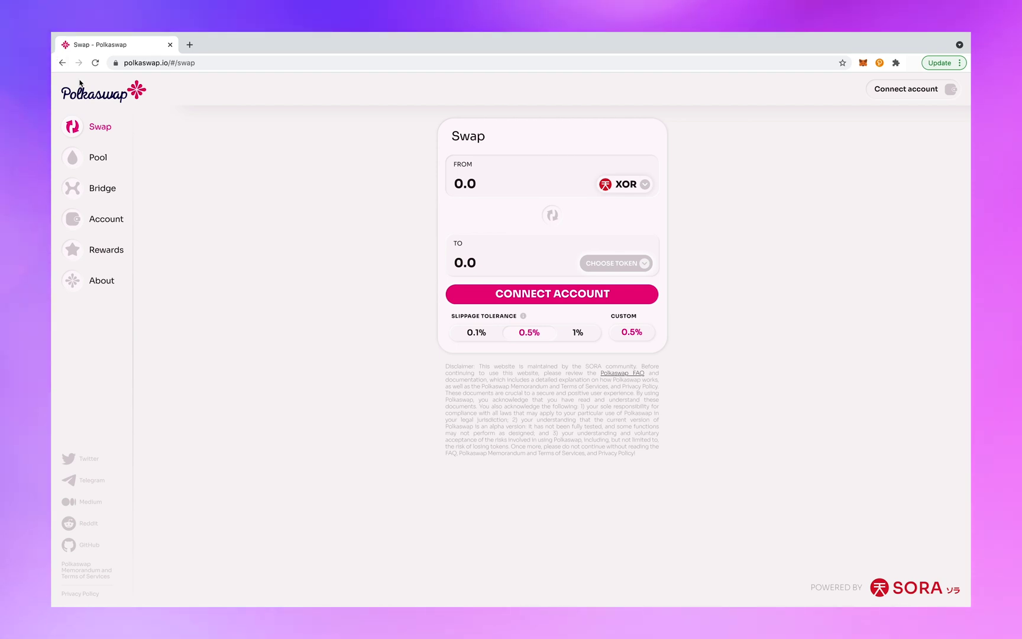
left_click(914, 90)
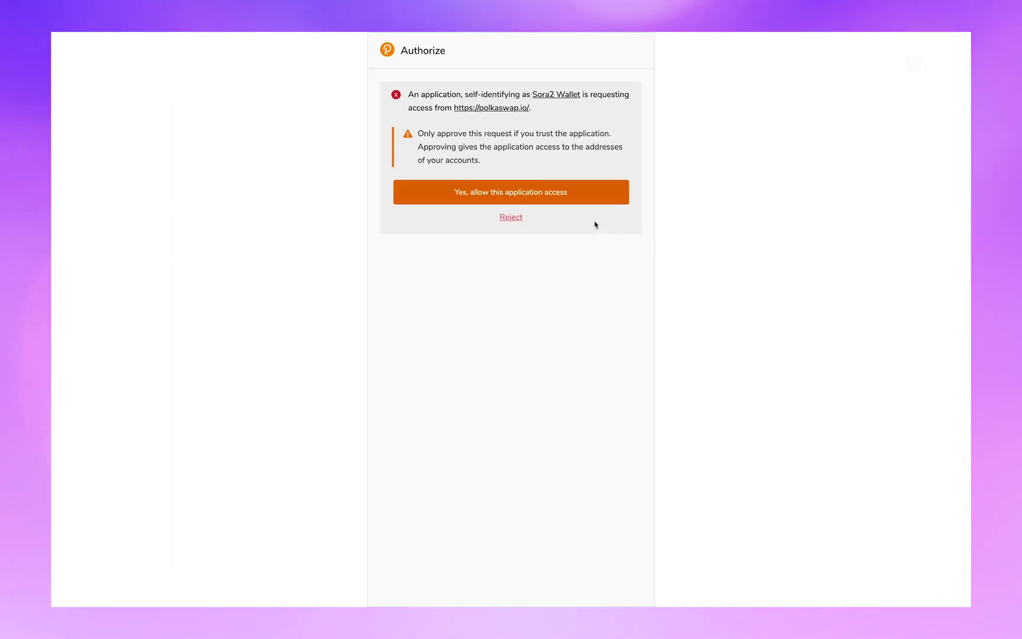
left_click(528, 199)
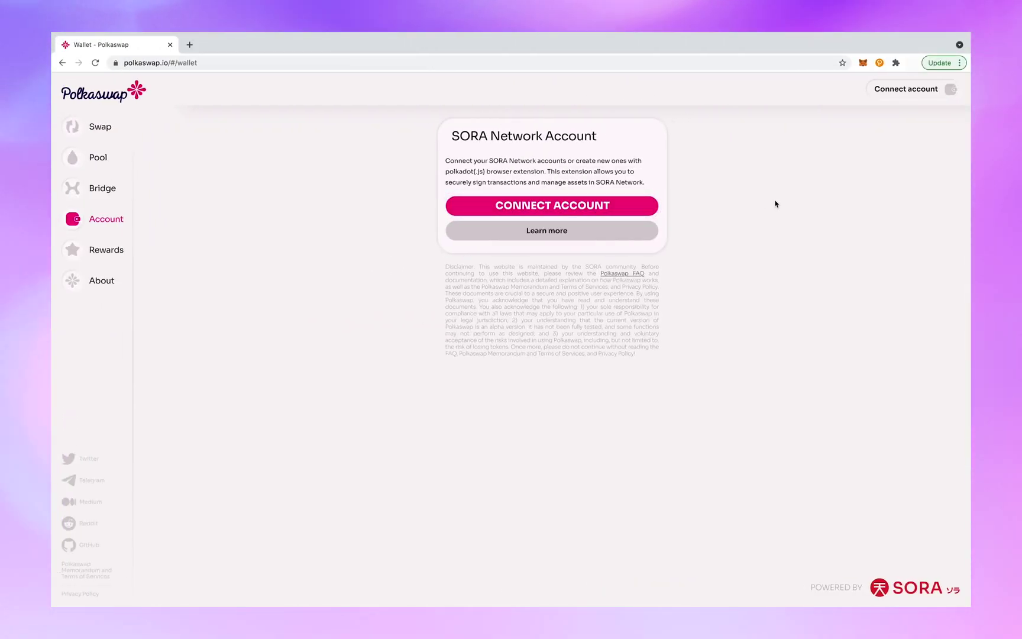
left_click(584, 207)
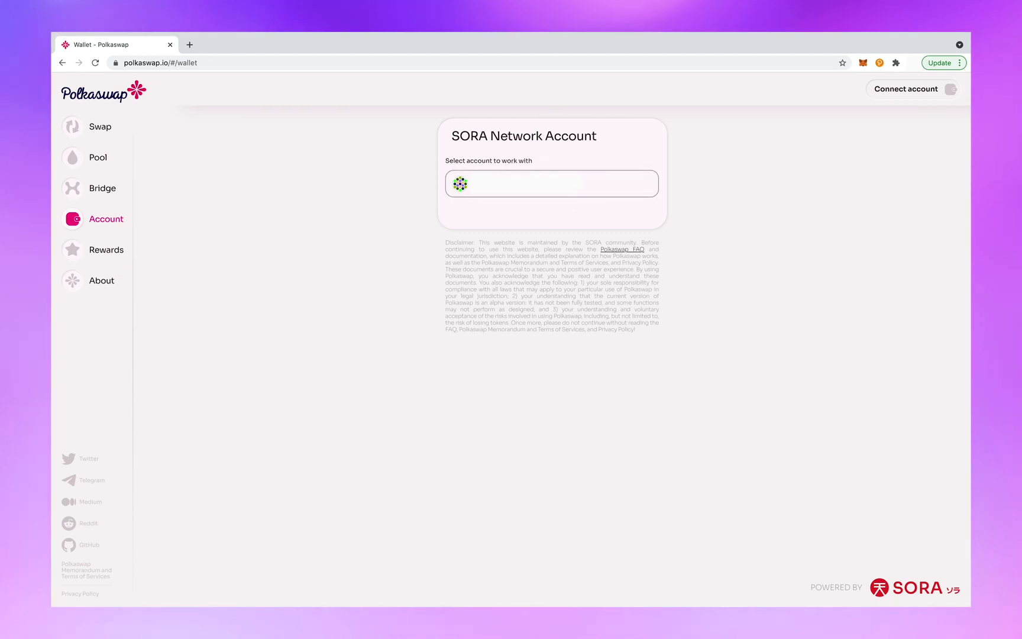
left_click(528, 184)
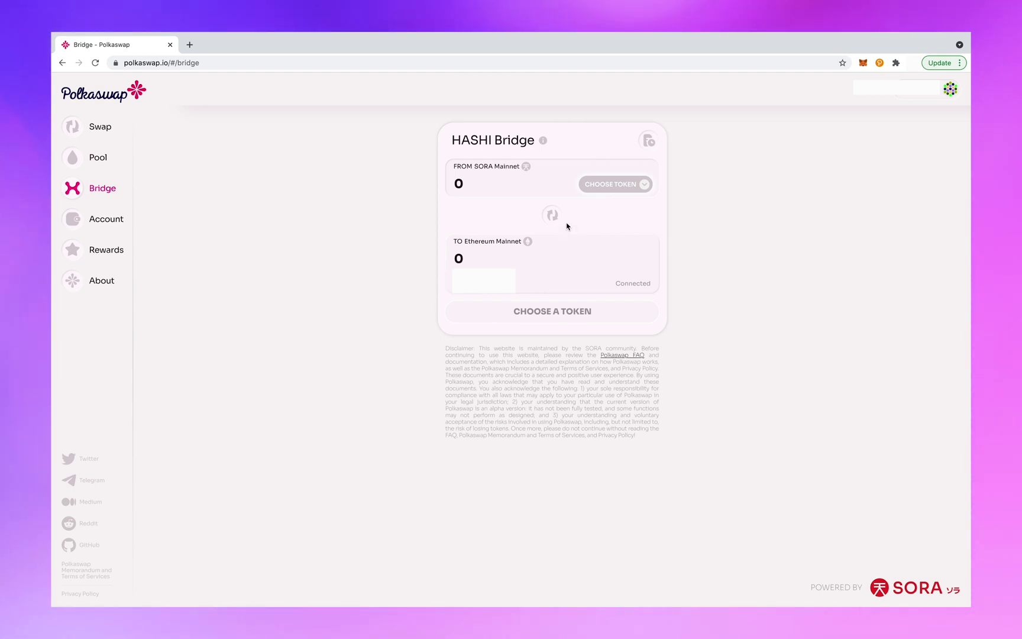
Set the bridge to Ethereum Mainnet → SORA Mainnet with token XOR and amount 1, then review.
left_click(552, 215)
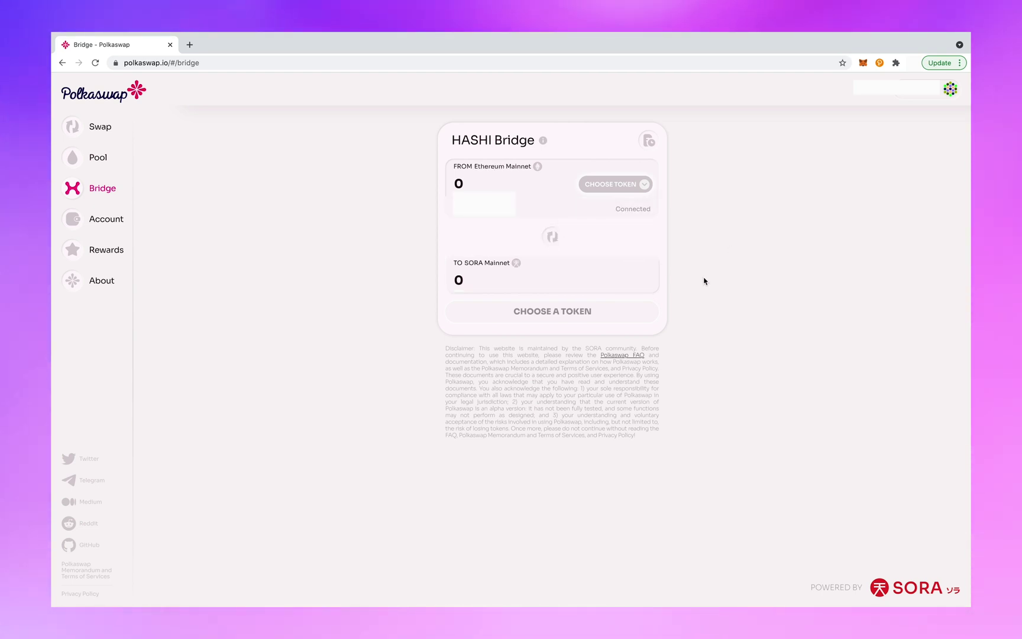
left_click(600, 190)
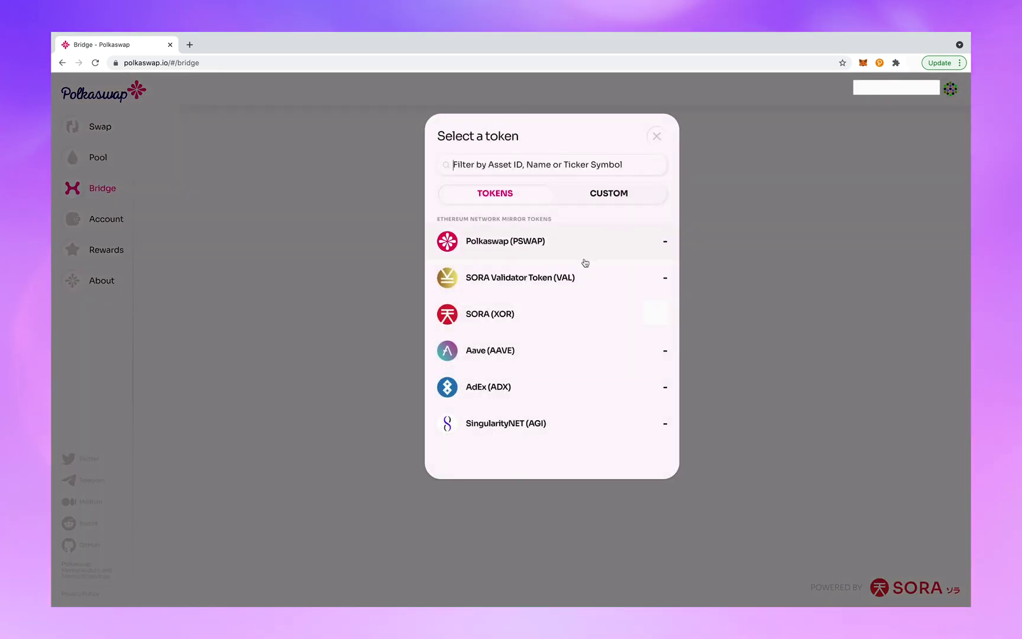
left_click(559, 315)
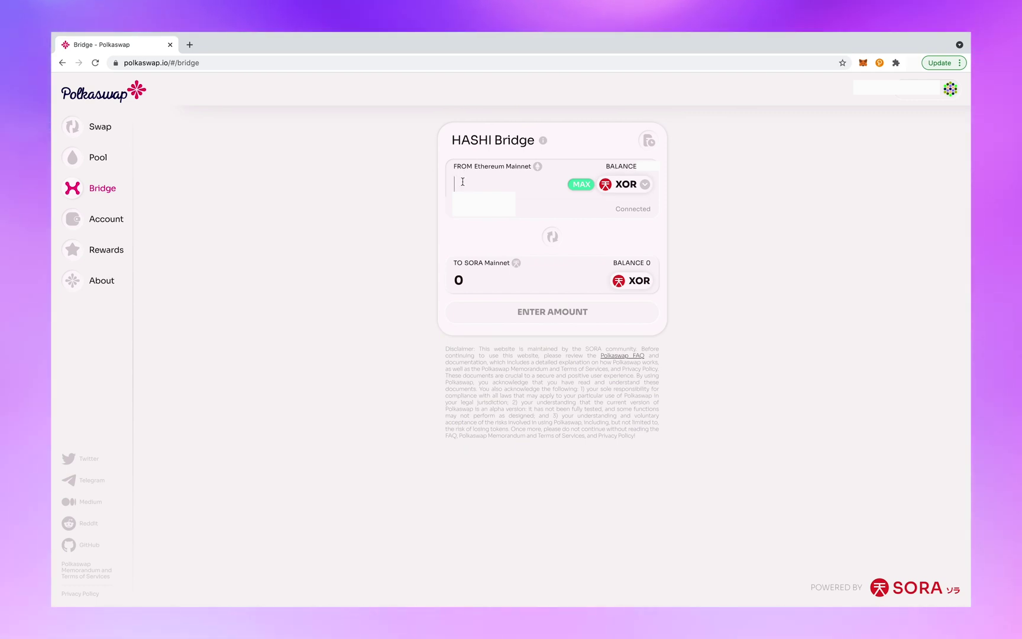
type("1")
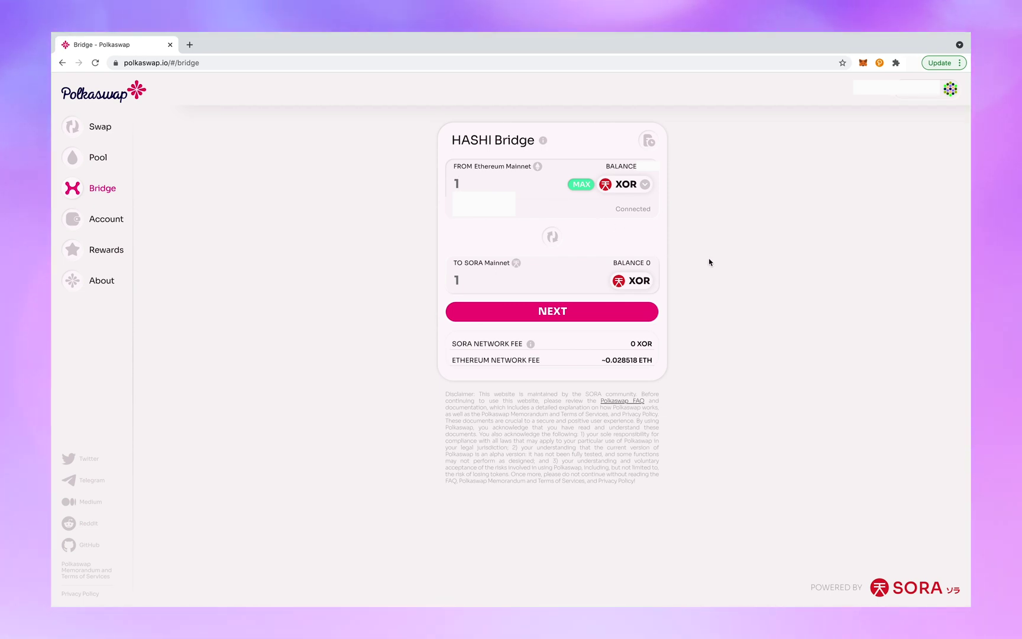
left_click(592, 319)
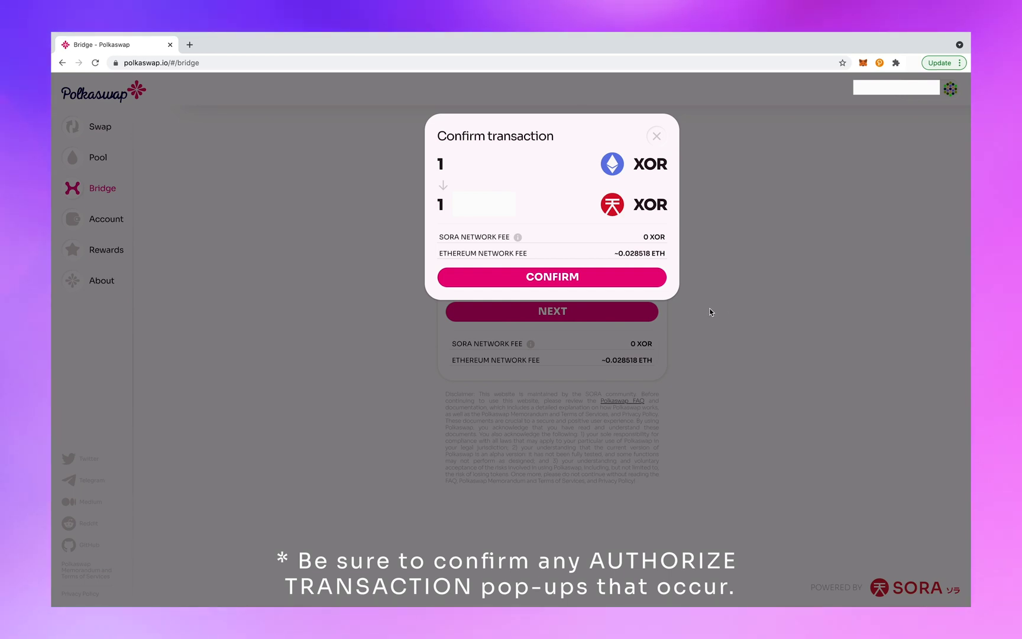
Confirm the 1 XOR bridge transfer and approve the XOR spend in MetaMask.
left_click(608, 282)
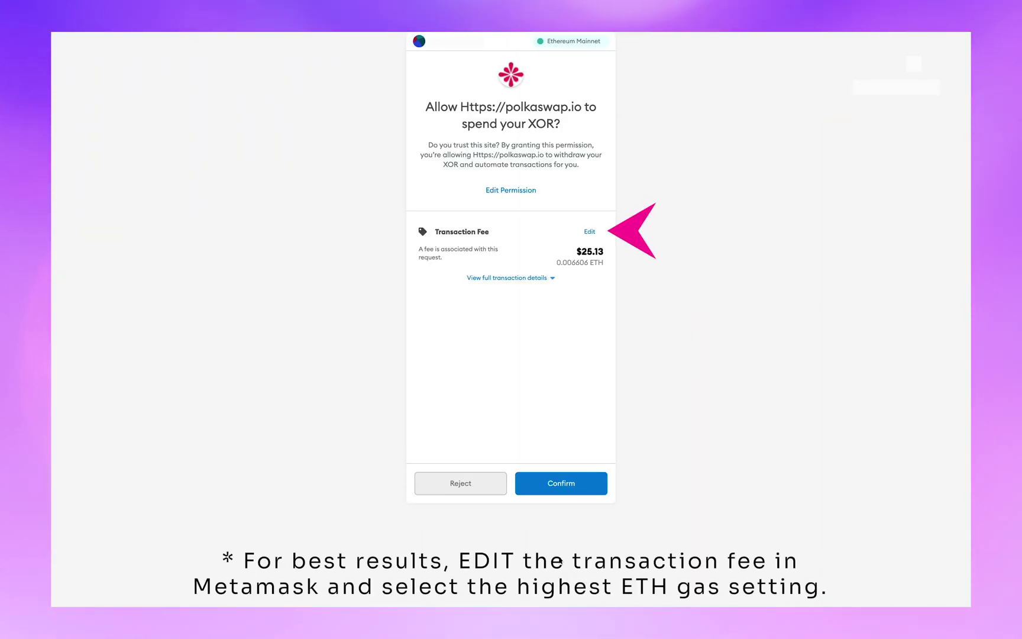
left_click(557, 490)
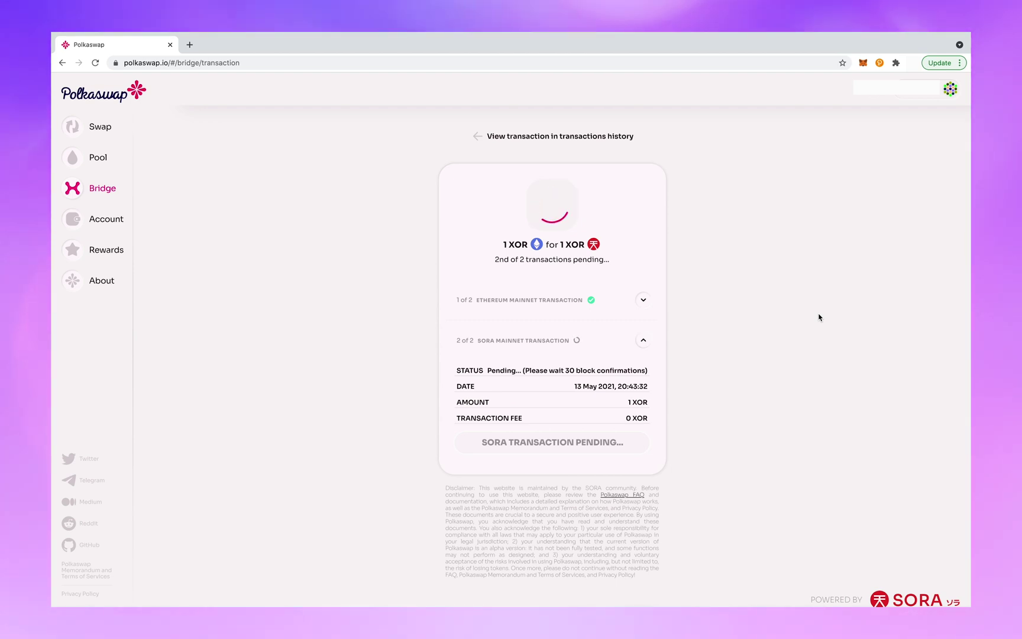
Open the SORA Network Account page showing the 1 XOR balance.
scroll(818, 318, "down", 1)
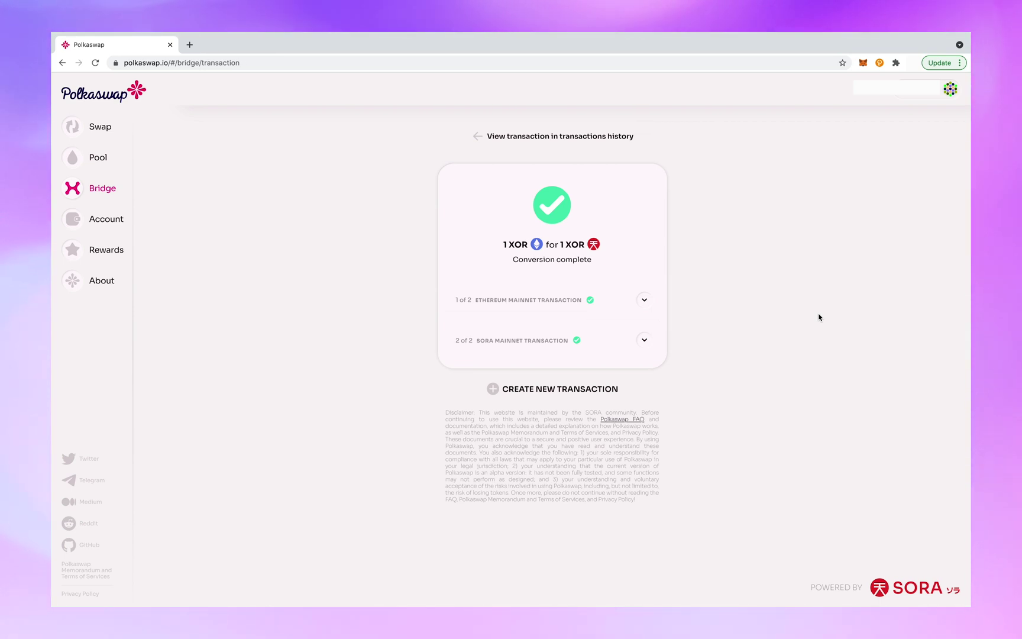
left_click(106, 221)
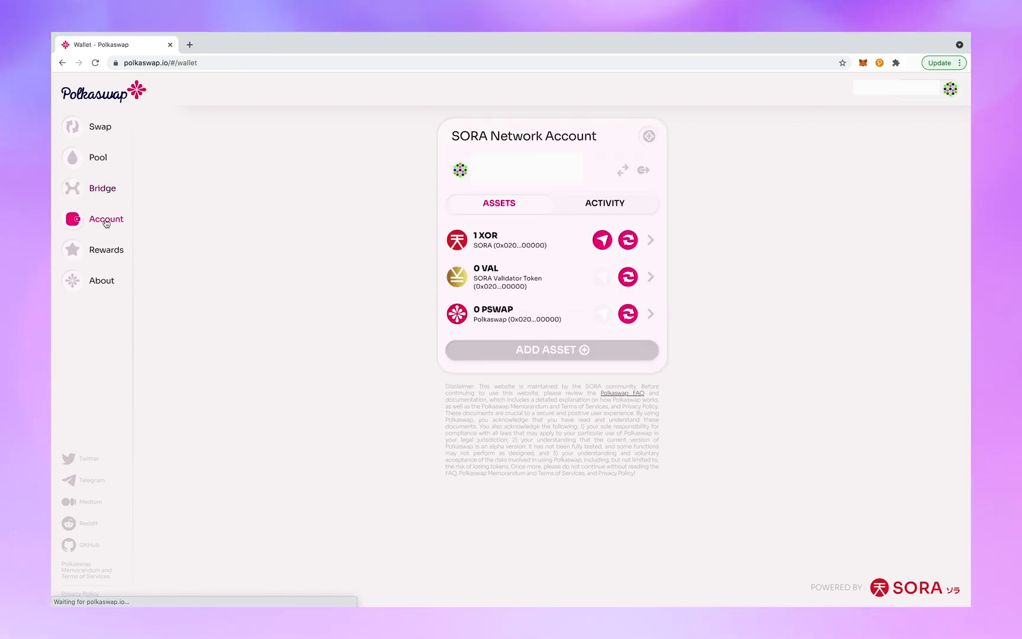